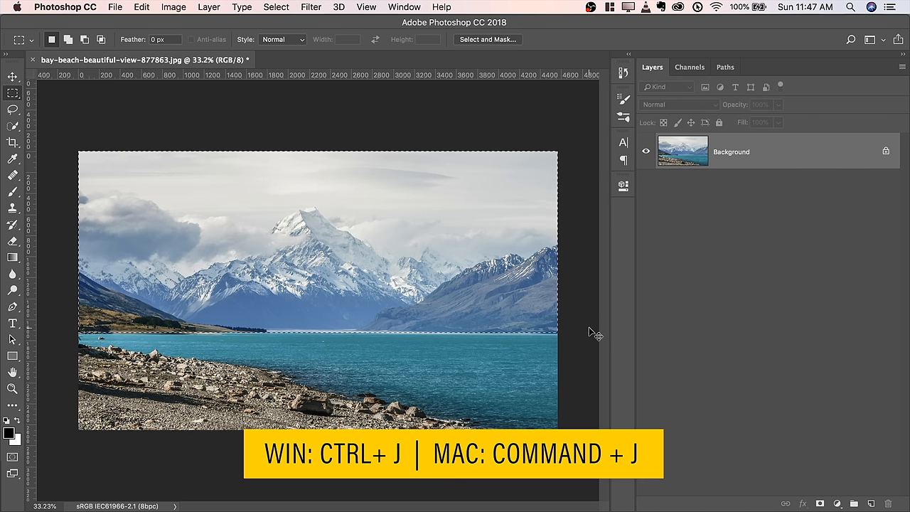
# Copy the mountains to a new layer, flip it vertically and move it down over the water
pyautogui.press('super+j')
pyautogui.press('super+t')
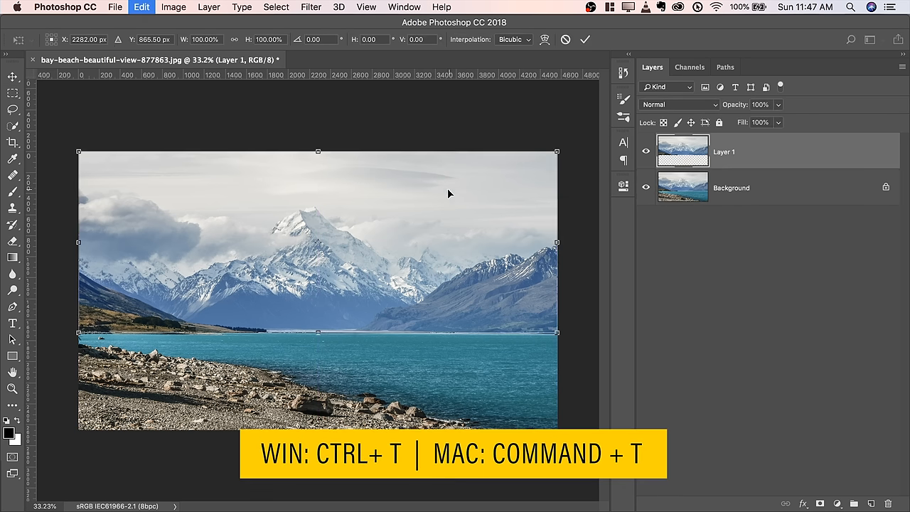
pyautogui.rightClick(440, 192)
pyautogui.click(473, 362)
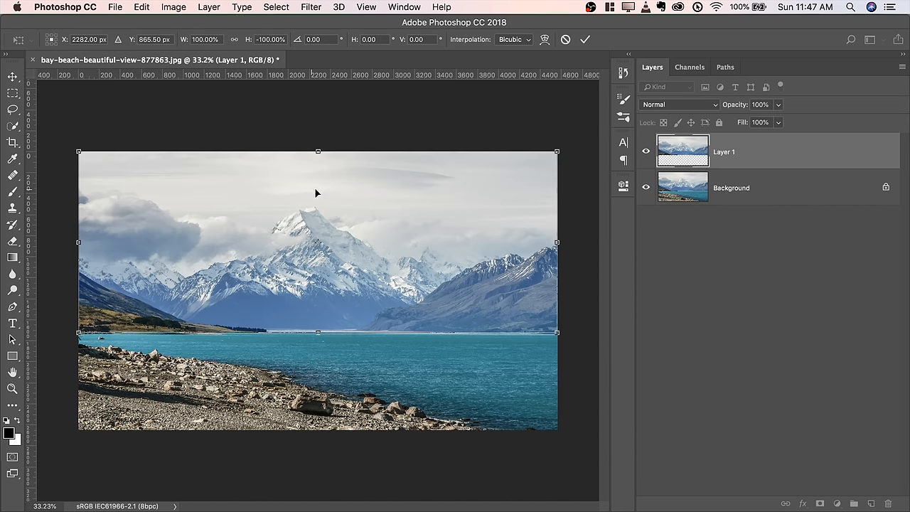
pyautogui.moveTo(338, 172); pyautogui.dragTo(340, 354)
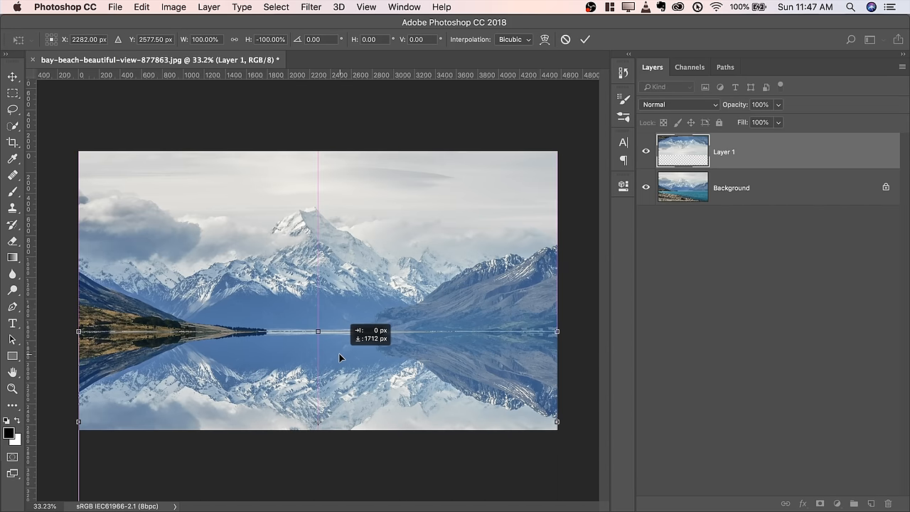
pyautogui.press('Return')
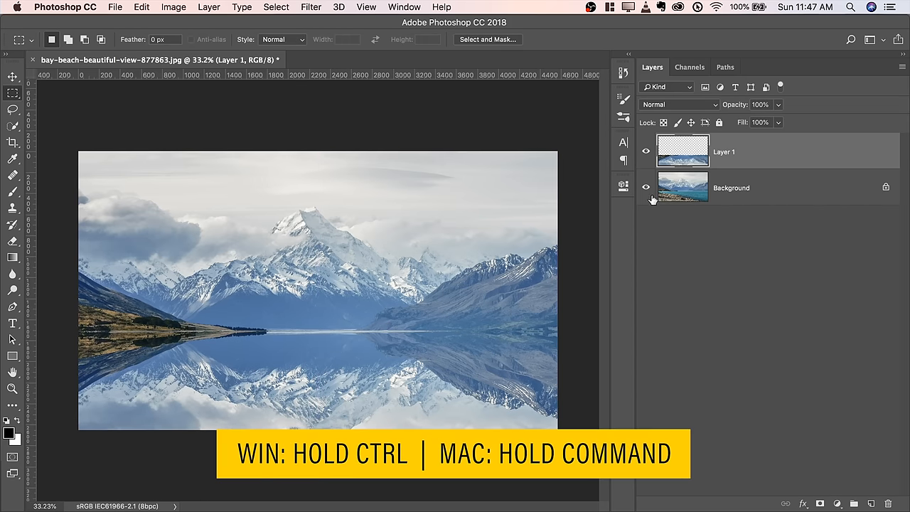
# Mask the reflection layer to its own pixel selection
pyautogui.keyDown('super'); pyautogui.click(683, 151); pyautogui.keyUp('super')
pyautogui.click(819, 504)
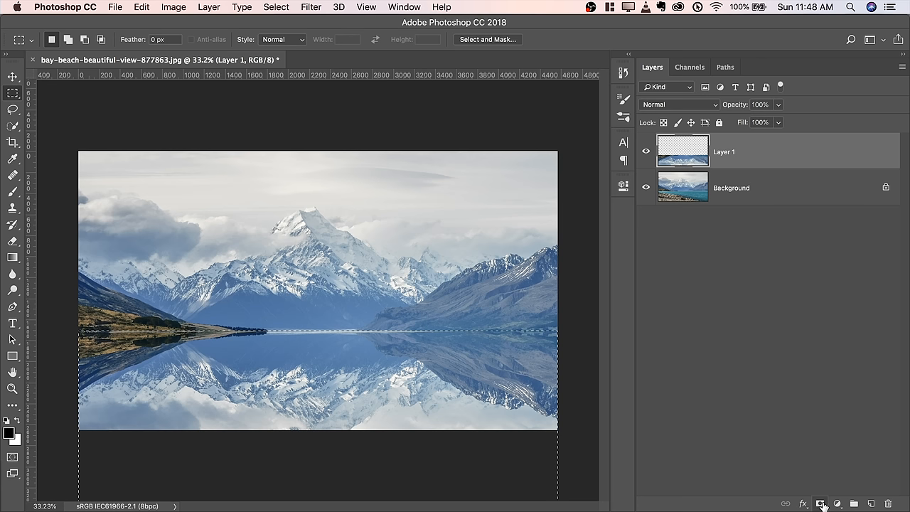
# Apply a 90° Motion Blur and a slight Gaussian Blur to the reflection layer pixels
pyautogui.click(683, 156)
pyautogui.click(311, 7)
pyautogui.moveTo(317, 157)
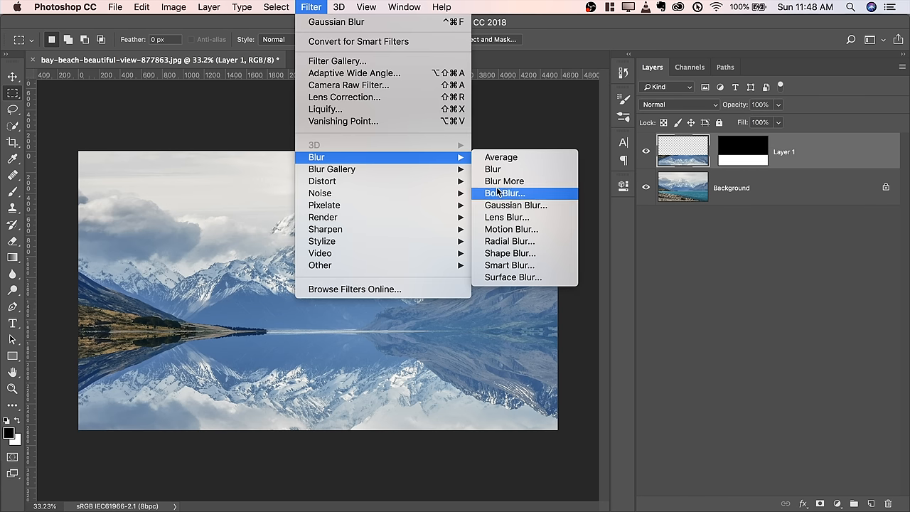
pyautogui.click(511, 229)
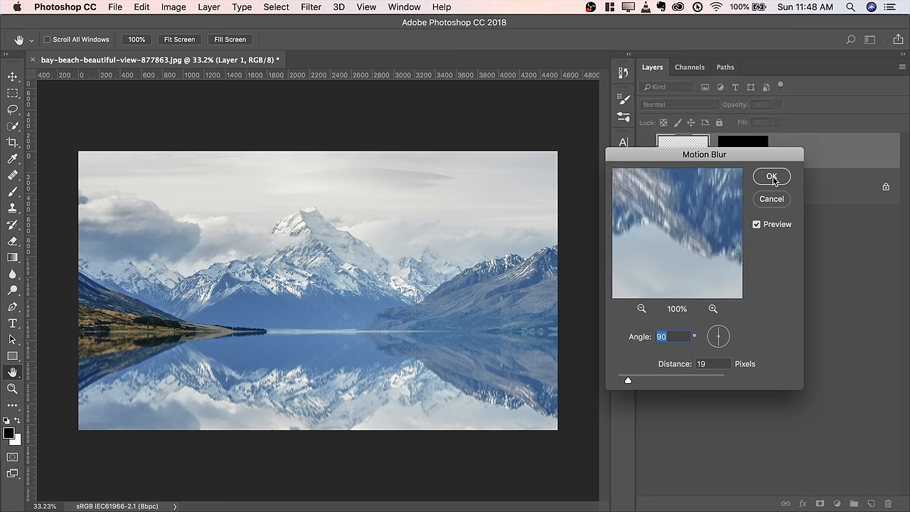
pyautogui.click(311, 7)
pyautogui.moveTo(317, 157)
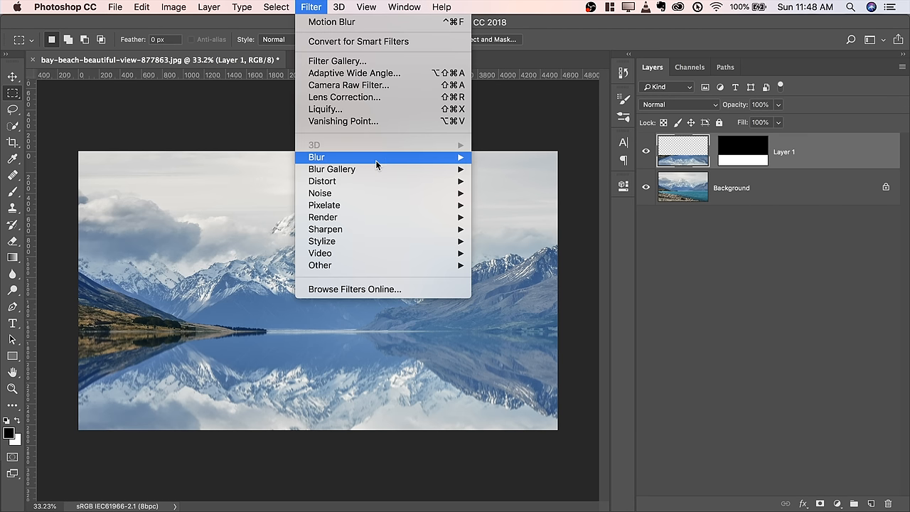
pyautogui.click(516, 205)
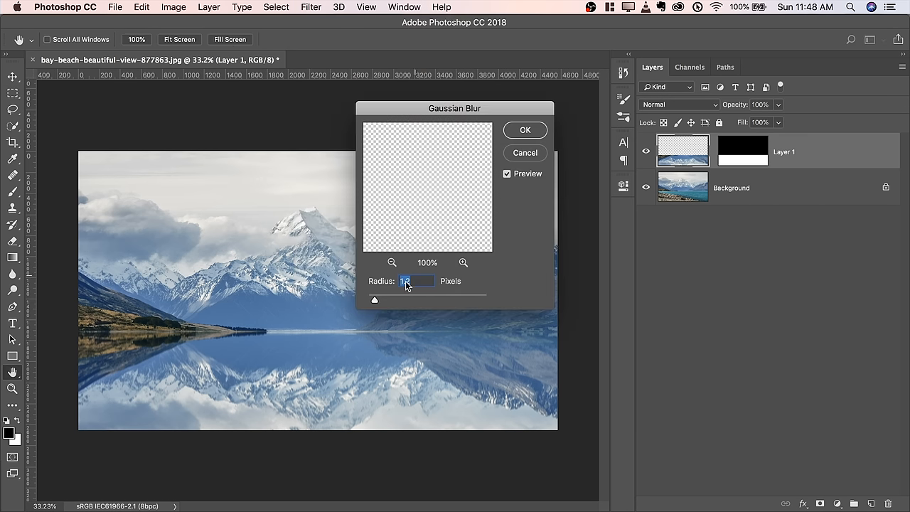
pyautogui.click(526, 131)
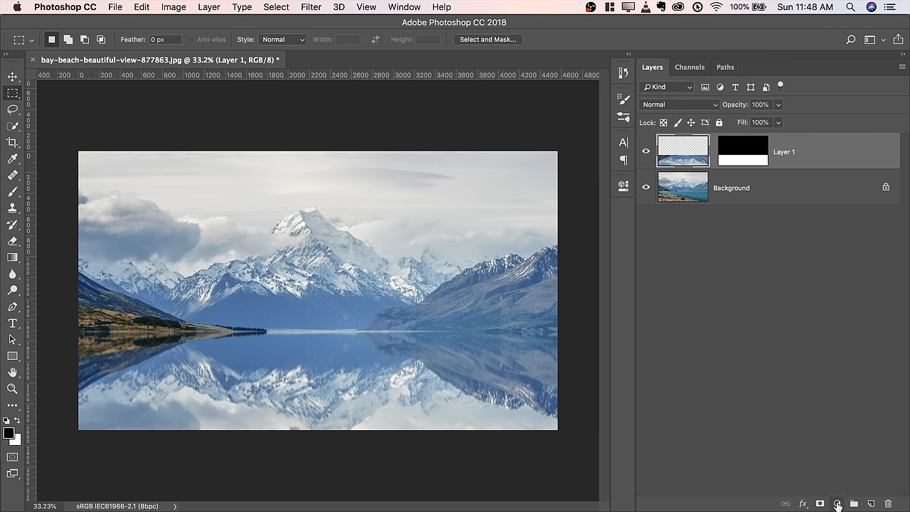
# Add a Levels adjustment with lowered output whites, clipped to the reflection layer
pyautogui.click(838, 504)
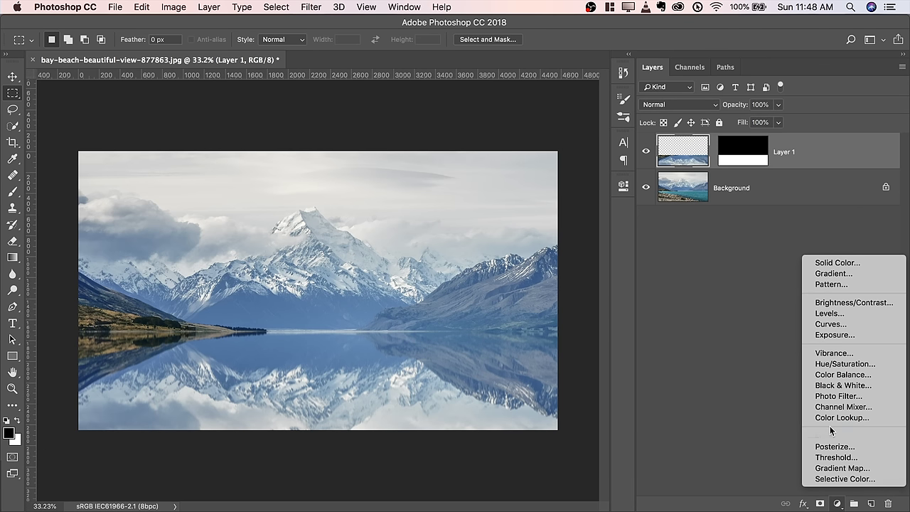
pyautogui.click(821, 313)
pyautogui.moveTo(592, 347); pyautogui.dragTo(573, 347)
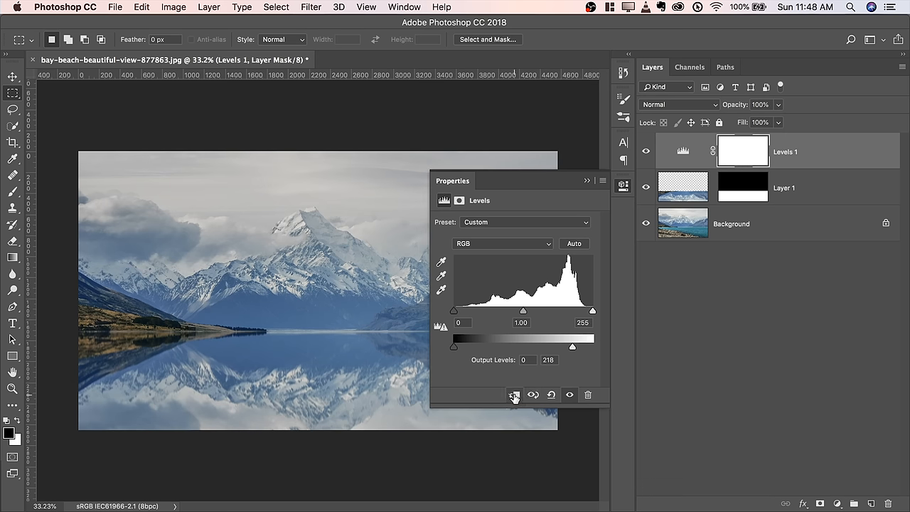
pyautogui.click(515, 395)
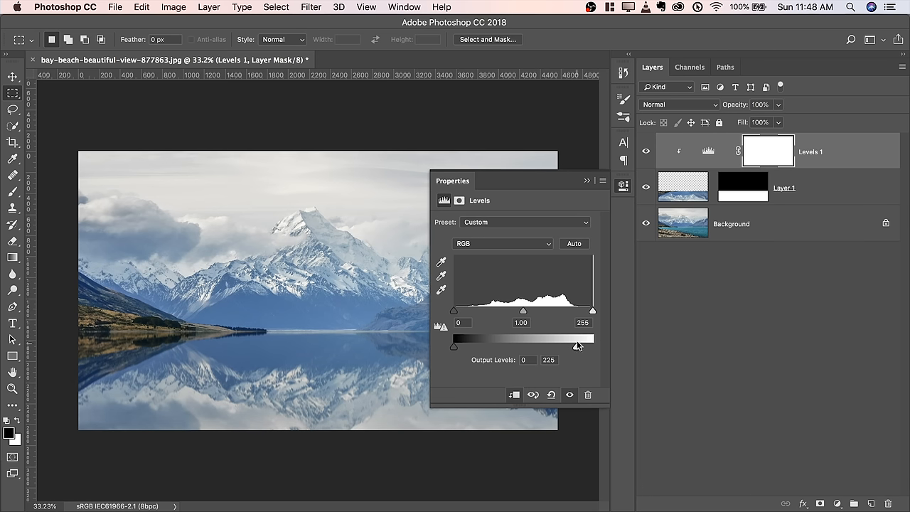
pyautogui.click(587, 180)
# Feather the reflection layer's mask by 3.7 px along the shoreline
pyautogui.moveTo(323, 313); pyautogui.dragTo(426, 313)
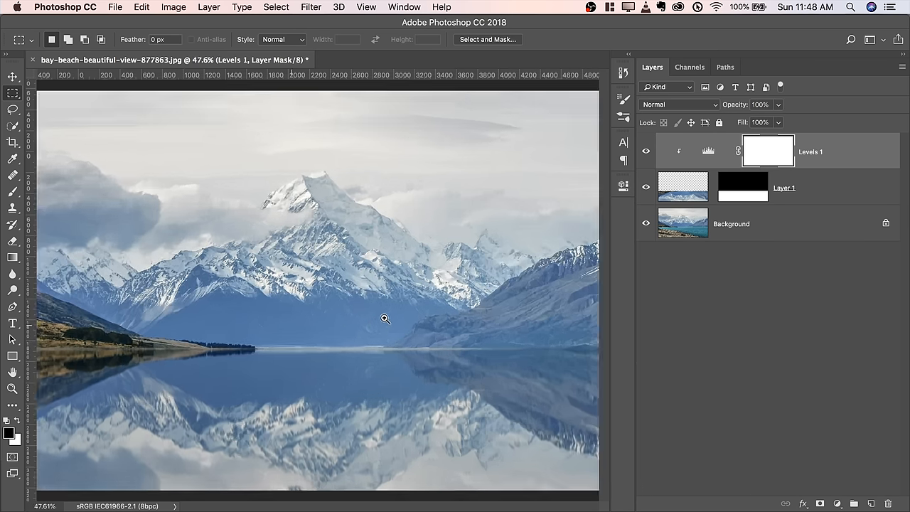
pyautogui.moveTo(298, 355); pyautogui.dragTo(444, 315)
pyautogui.press('space')
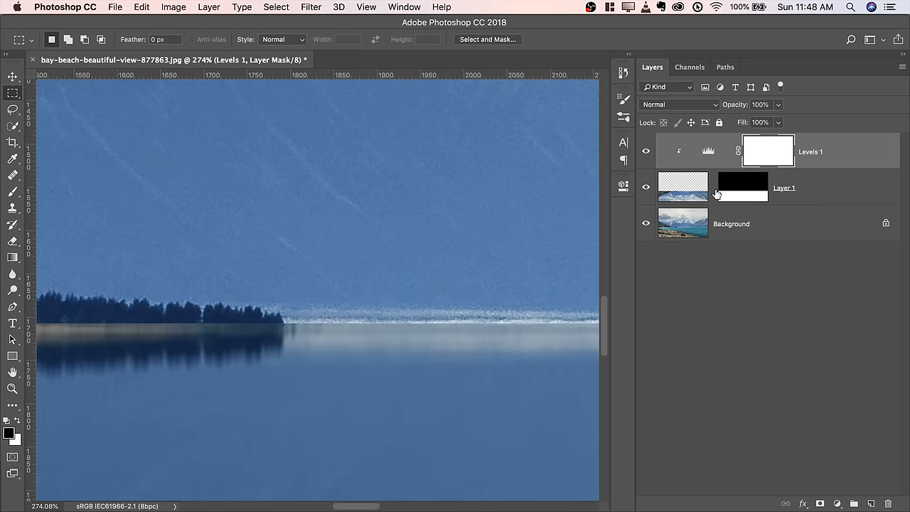
pyautogui.click(745, 187)
pyautogui.click(624, 186)
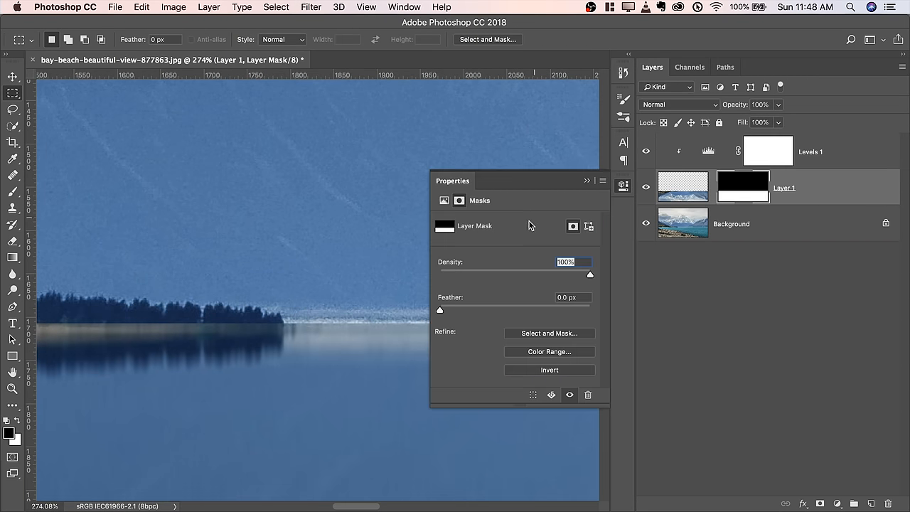
pyautogui.moveTo(440, 311); pyautogui.dragTo(466, 312)
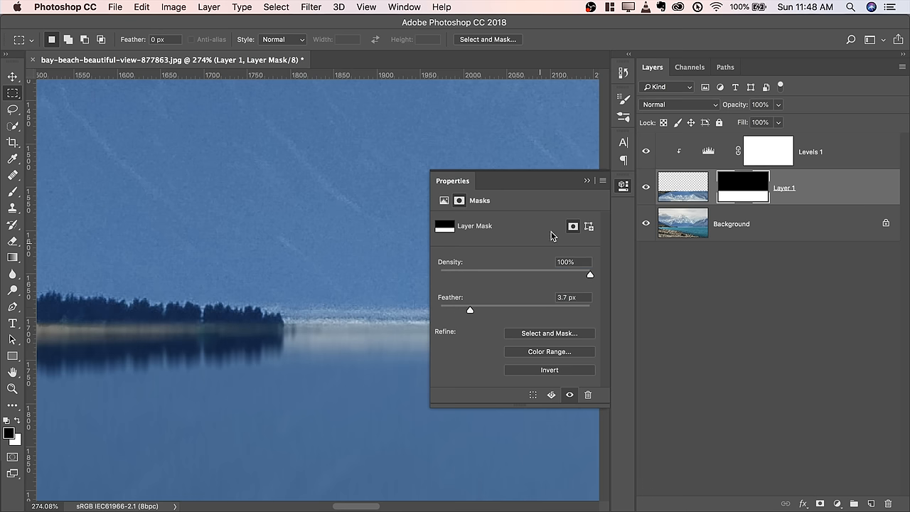